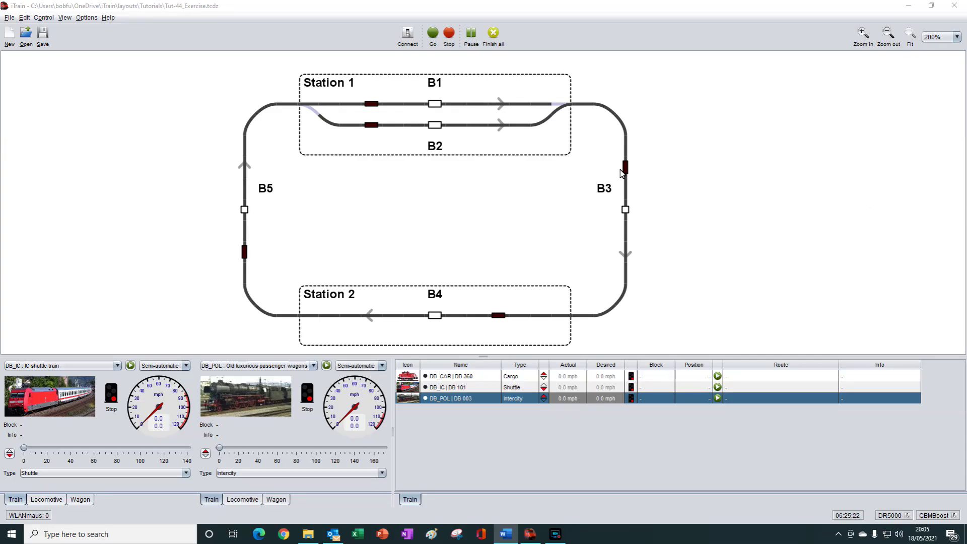
- Review Station 1's blocks, extra options and train type wait settings, then close without changes
{"action": "right_click", "coordinate": [556, 89]}
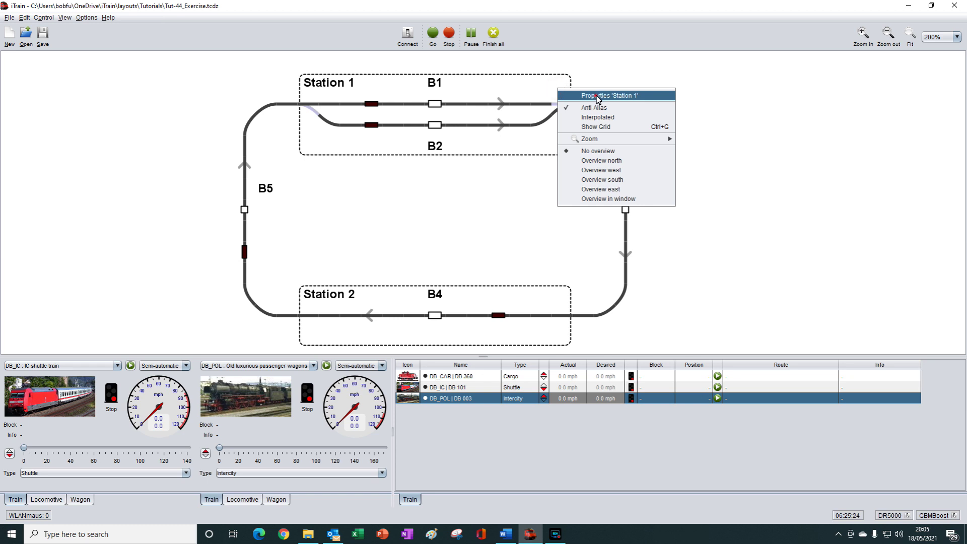
{"action": "left_click", "coordinate": [580, 96]}
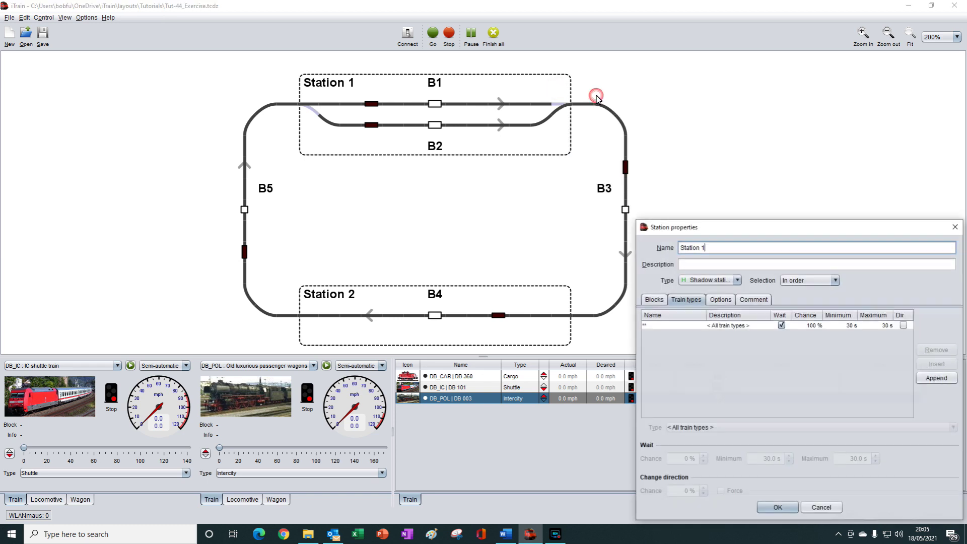
{"action": "left_click", "coordinate": [655, 299]}
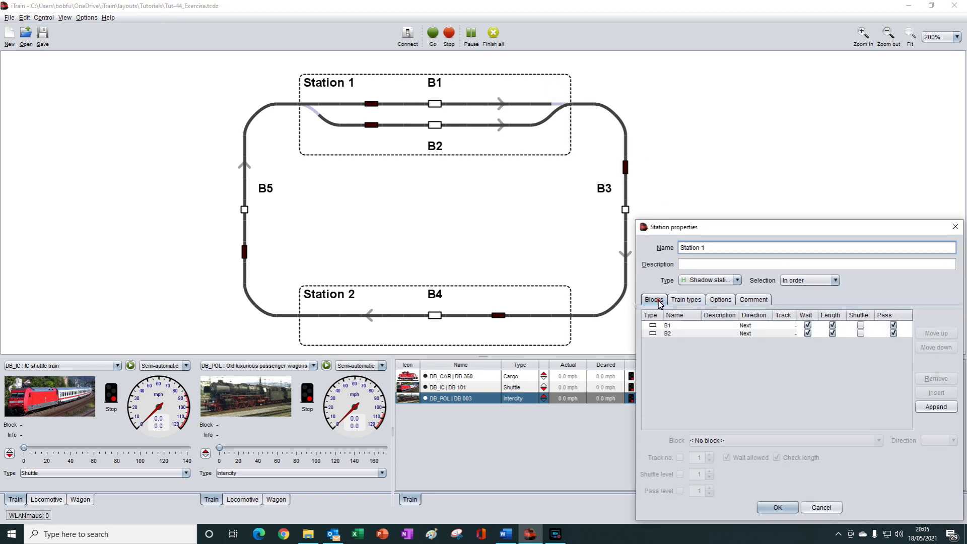
{"action": "left_click", "coordinate": [721, 299]}
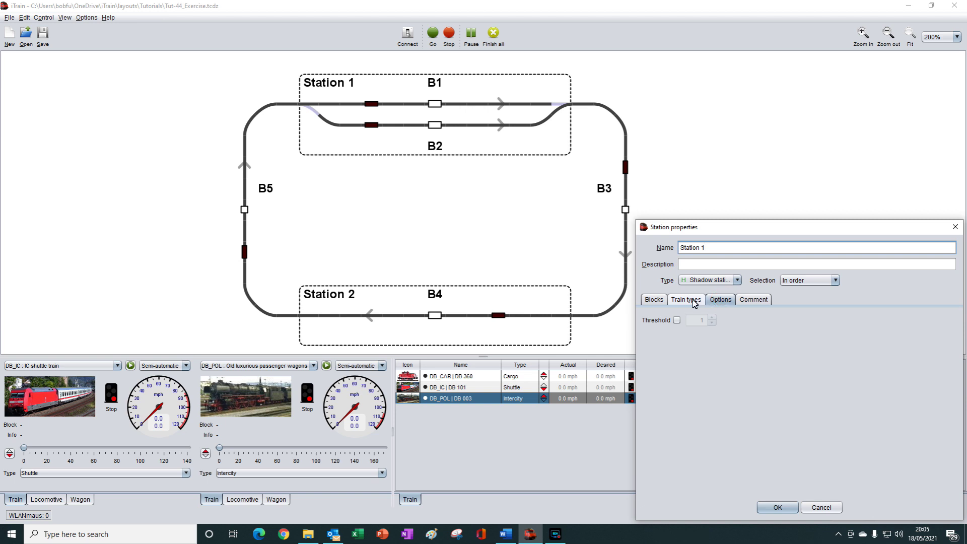
{"action": "left_click", "coordinate": [690, 299]}
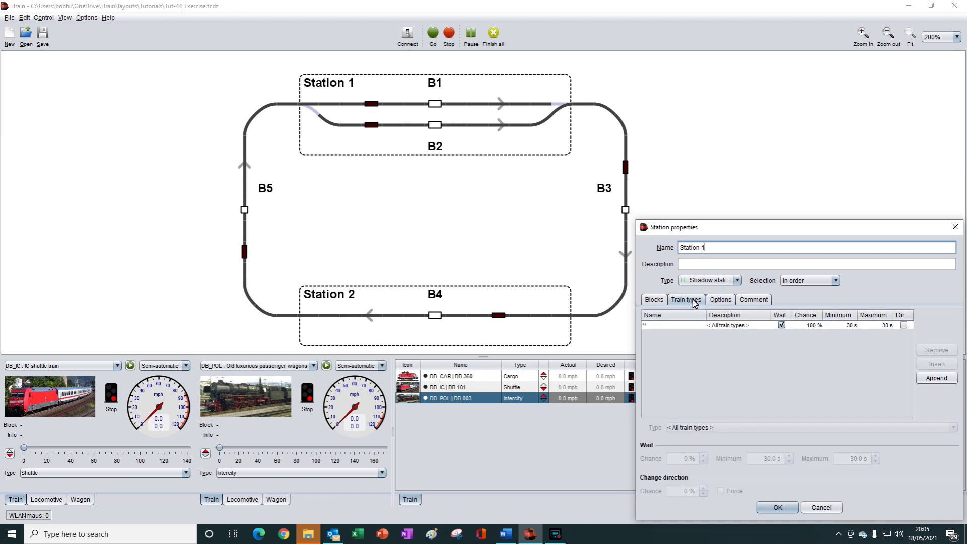
{"action": "left_click", "coordinate": [955, 227]}
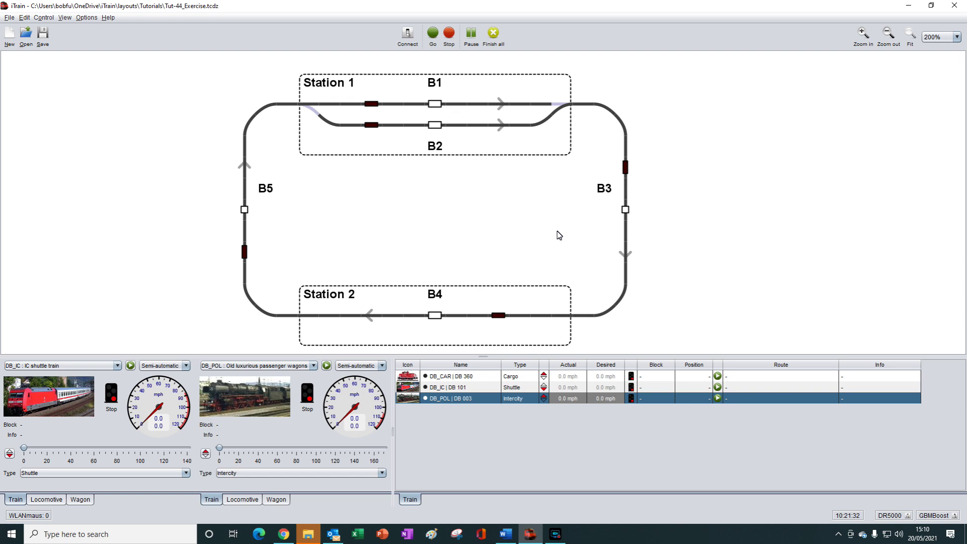
- In the browser forum, go through iTrain (English) > Support > Automatic control to Tutorial 44 Exercise
{"action": "key", "text": "alt+Tab"}
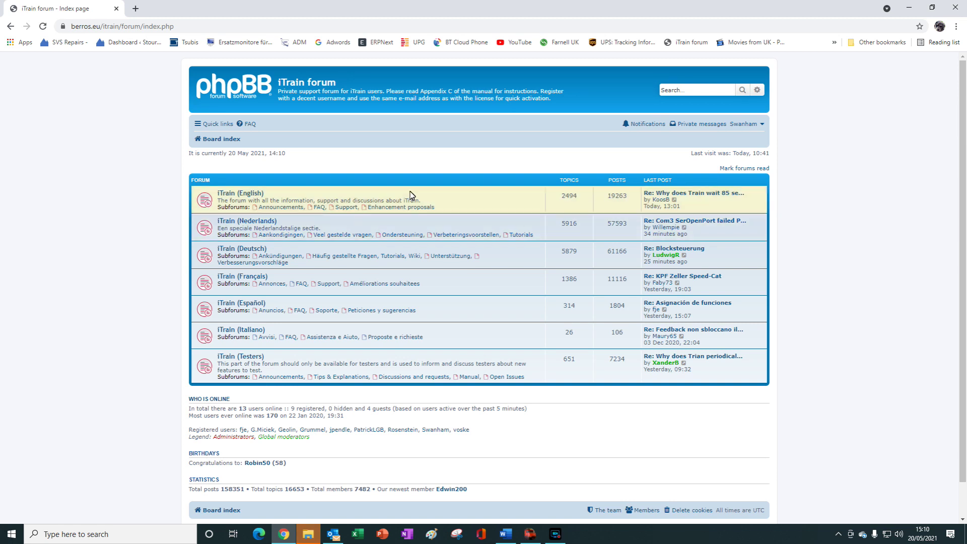
{"action": "left_click", "coordinate": [231, 193]}
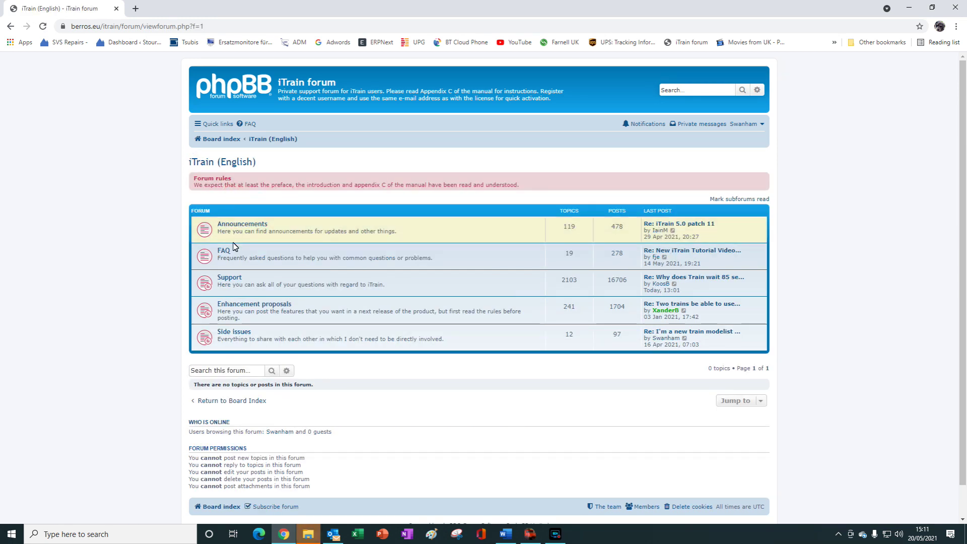
{"action": "left_click", "coordinate": [229, 278]}
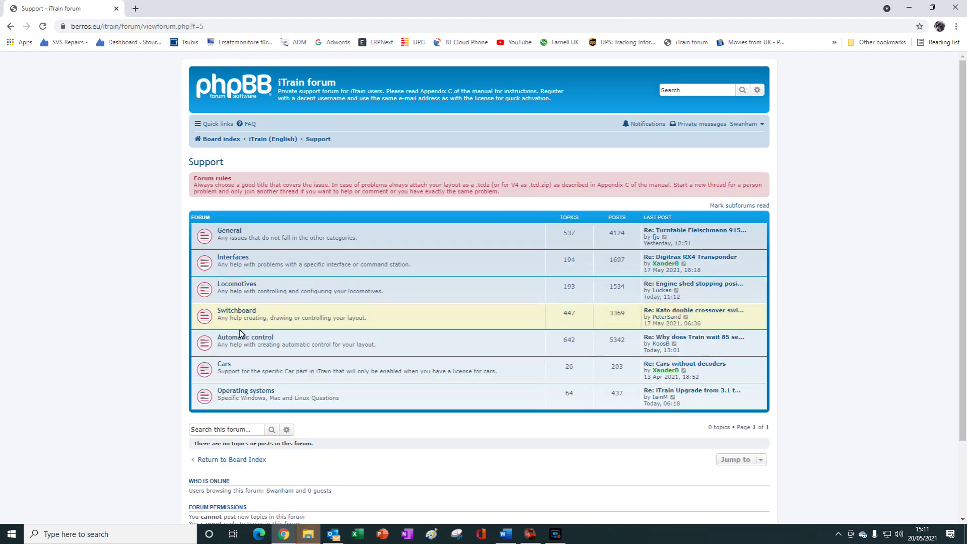
{"action": "left_click", "coordinate": [239, 337]}
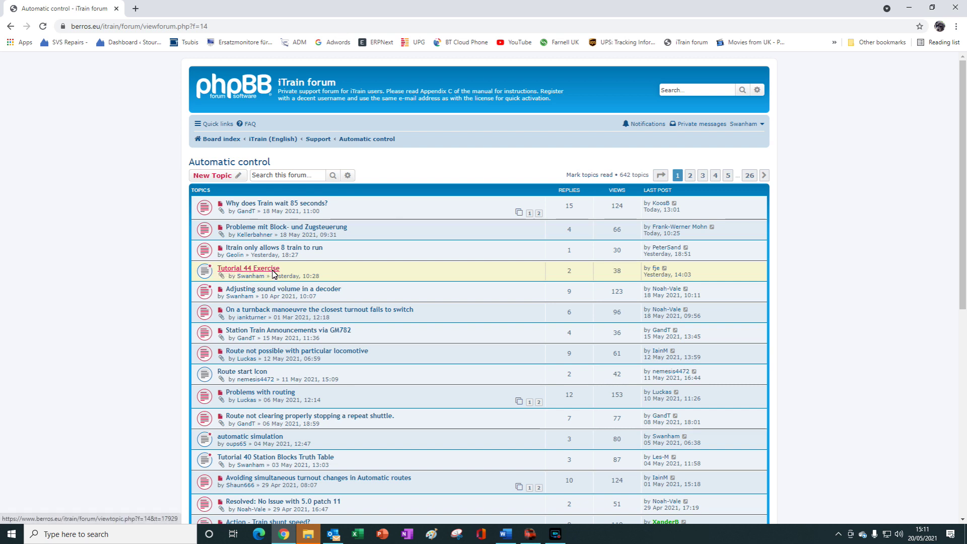
{"action": "left_click", "coordinate": [244, 272]}
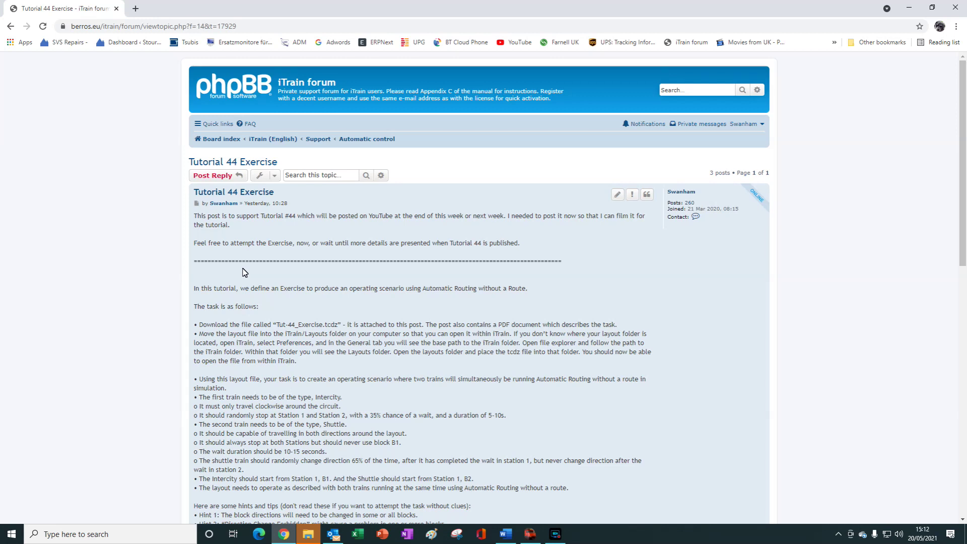
- Download the Tut-44_Exercise.tcdz attachment and bring up its options in the download bar
{"action": "scroll", "coordinate": [242, 273], "scroll_direction": "down", "scroll_amount": 3}
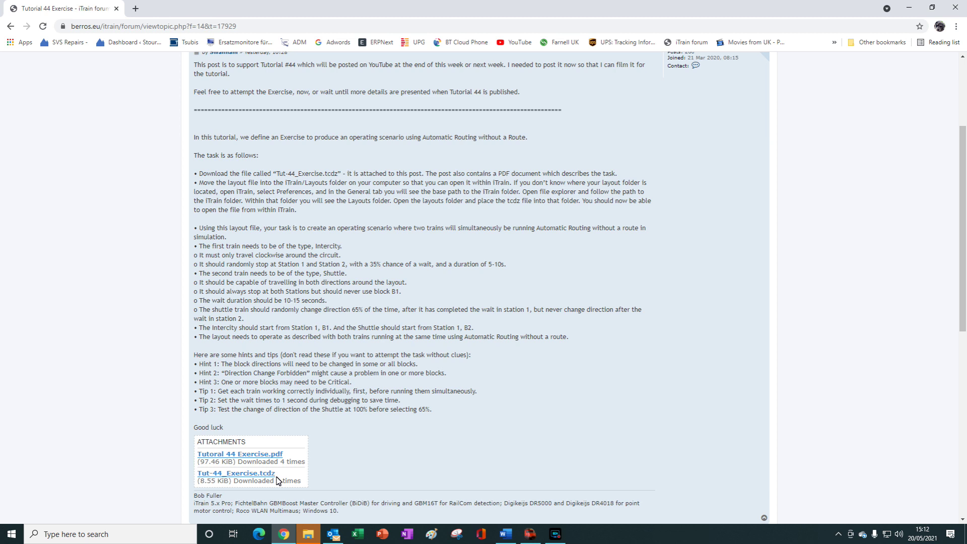
{"action": "left_click", "coordinate": [239, 474]}
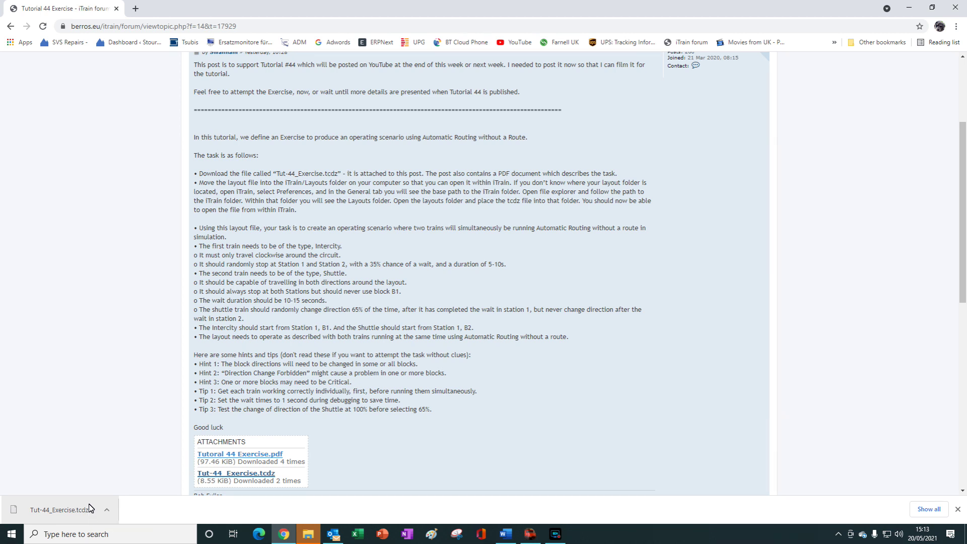
{"action": "right_click", "coordinate": [89, 506]}
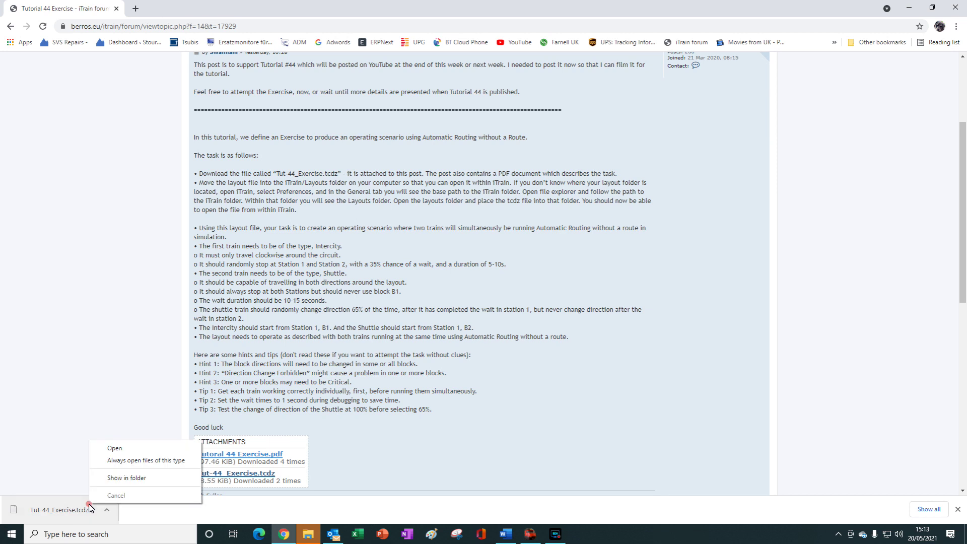
- Reveal Tut-44_Exercise.tcdz in the Downloads folder and cut the file
{"action": "left_click", "coordinate": [126, 477]}
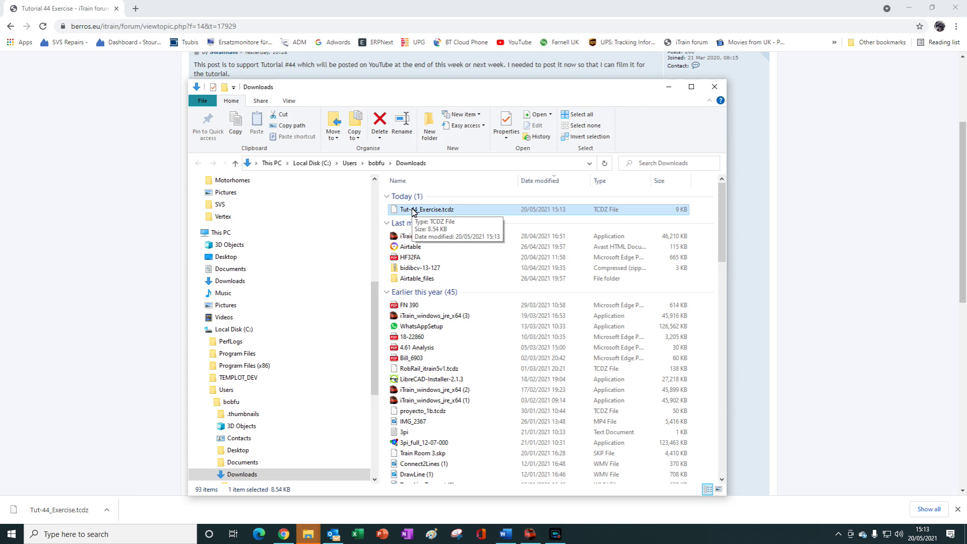
{"action": "right_click", "coordinate": [412, 210]}
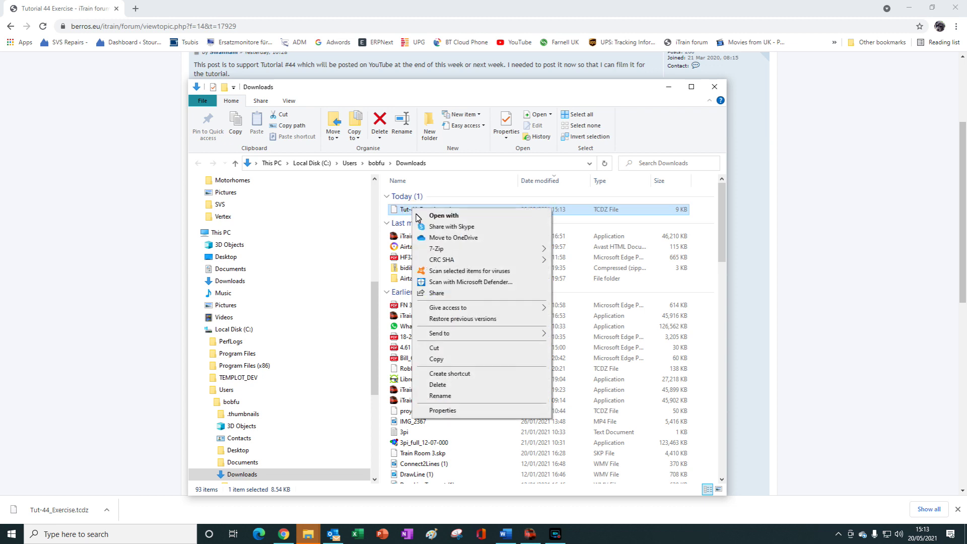
{"action": "left_click", "coordinate": [434, 349]}
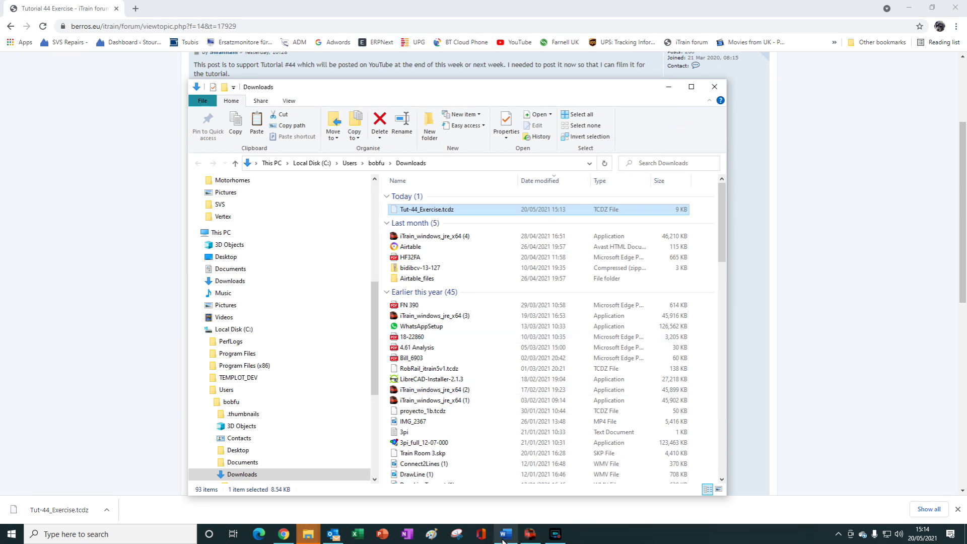
- Bring iTrain forward, check the Base path under Edit > Preferences > General, and cancel
{"action": "left_click", "coordinate": [534, 533]}
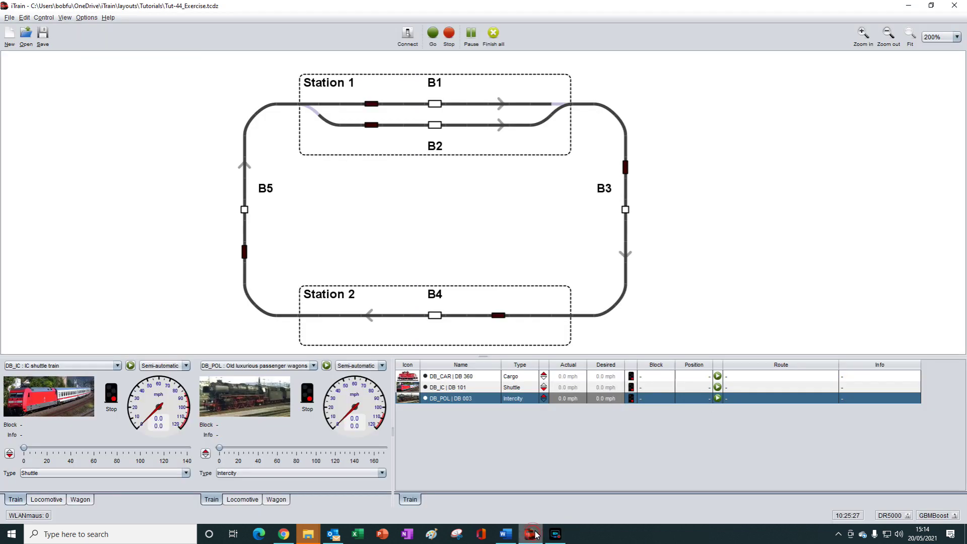
{"action": "left_click", "coordinate": [24, 18]}
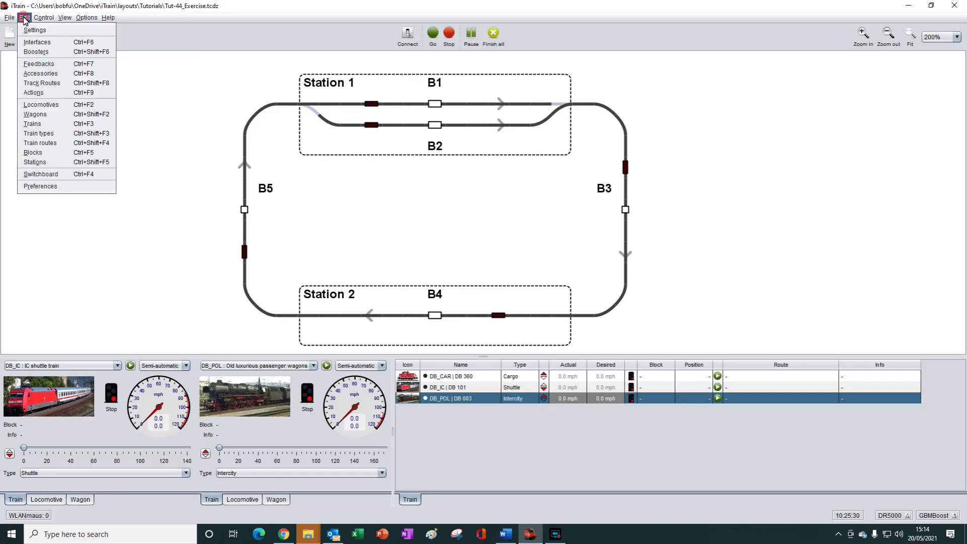
{"action": "left_click", "coordinate": [50, 187]}
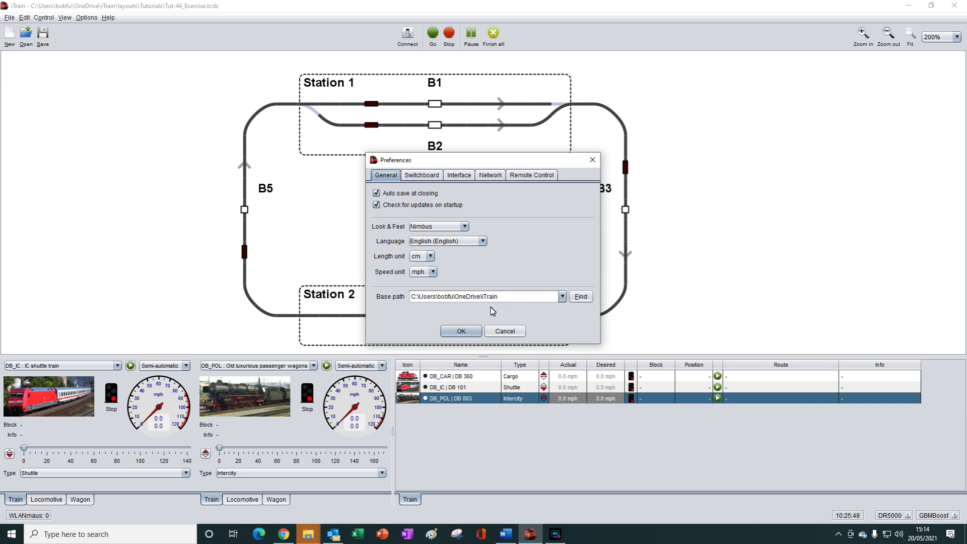
{"action": "left_click", "coordinate": [521, 335]}
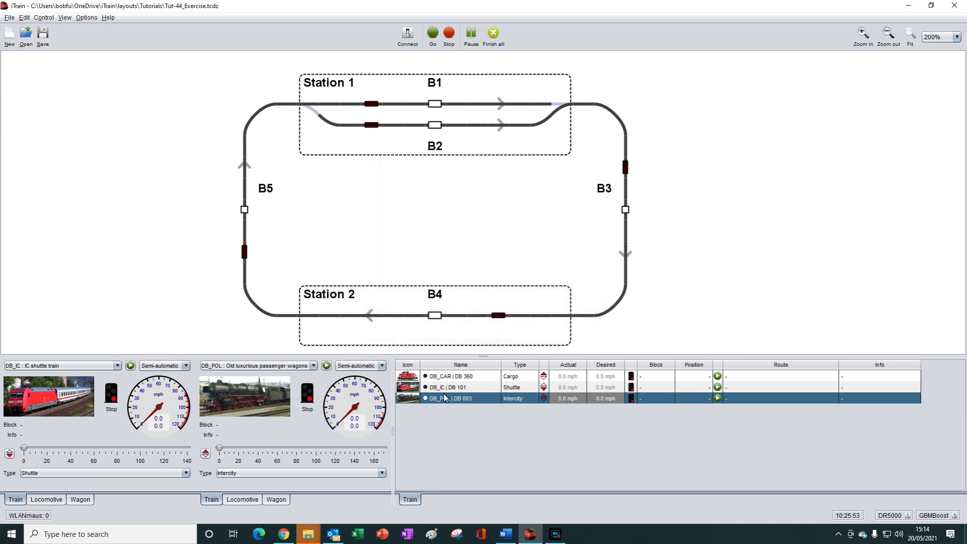
- In File Explorer, navigate to the OneDrive > iTrain > layouts folder
{"action": "key", "text": "alt+Tab"}
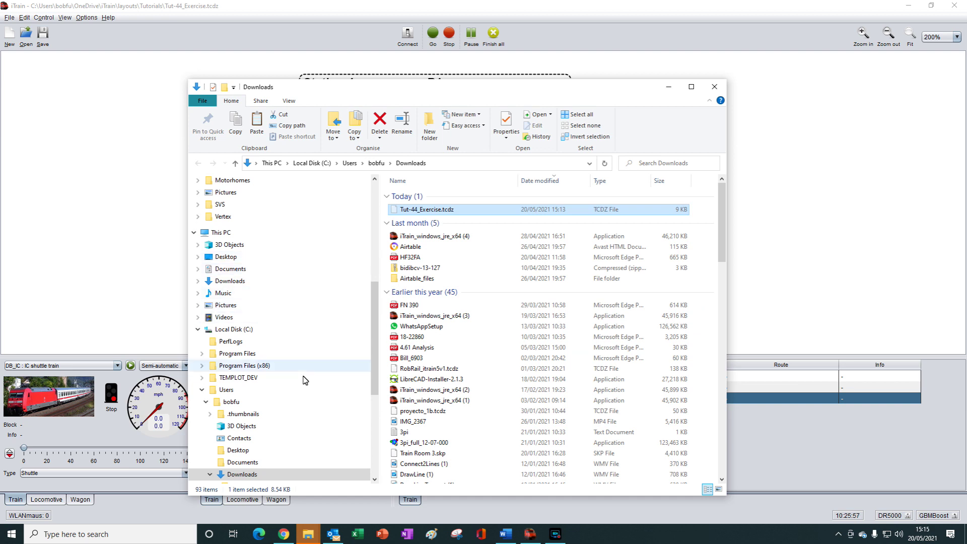
{"action": "scroll", "coordinate": [291, 346], "scroll_direction": "down", "scroll_amount": 1}
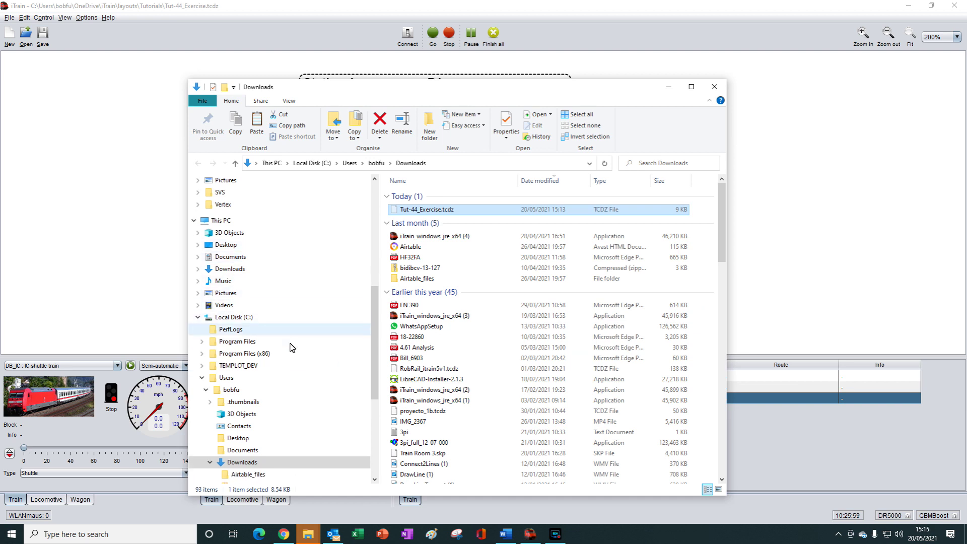
{"action": "scroll", "coordinate": [291, 347], "scroll_direction": "up", "scroll_amount": 5}
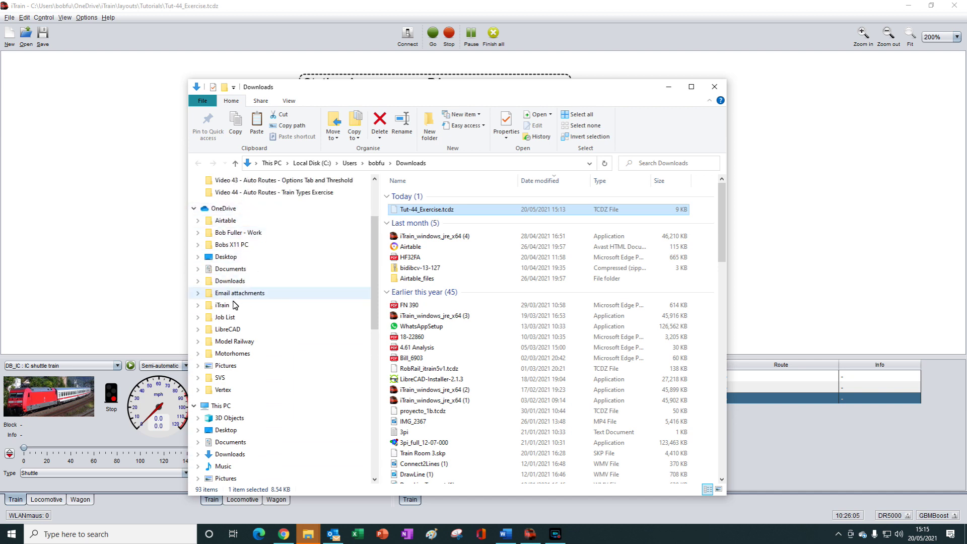
{"action": "left_click", "coordinate": [211, 308]}
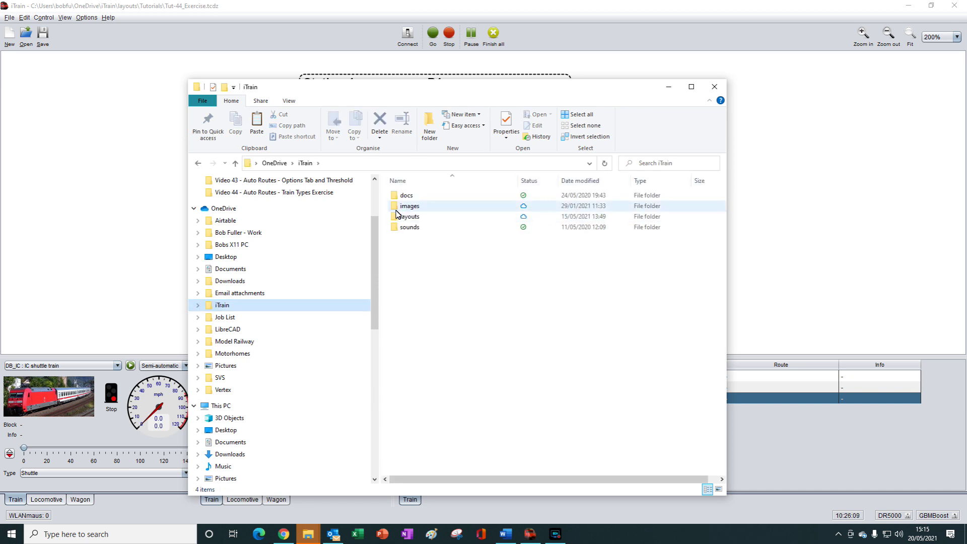
{"action": "mouse_move", "coordinate": [399, 218]}
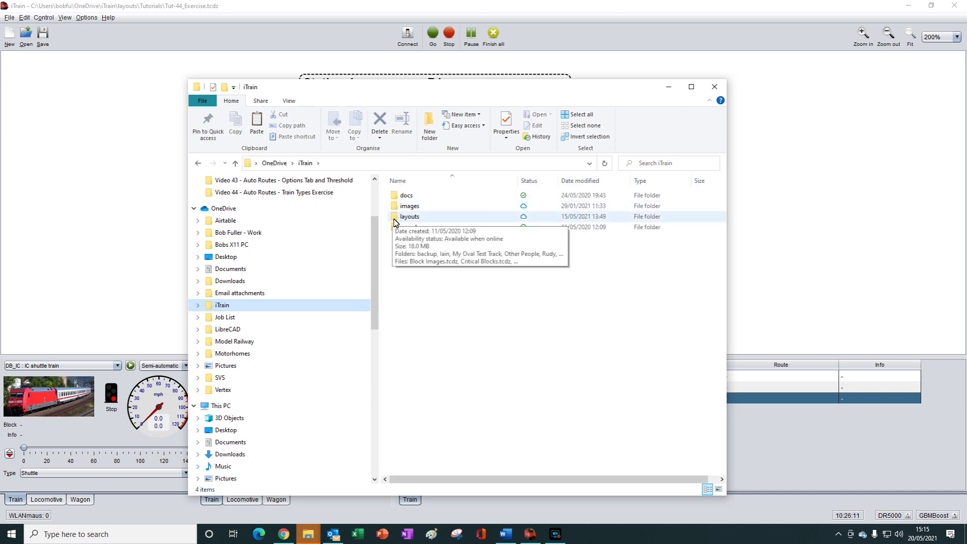
{"action": "left_click", "coordinate": [395, 223]}
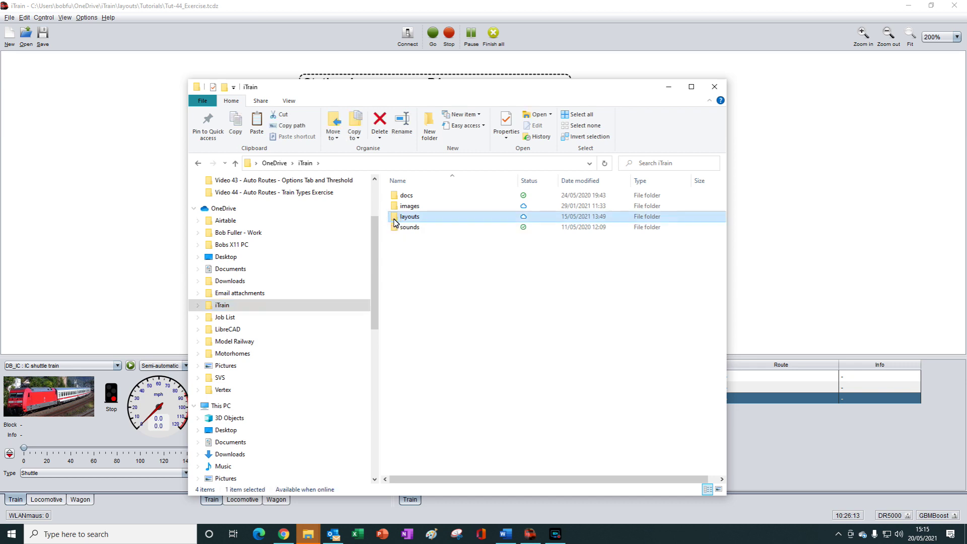
{"action": "double_click", "coordinate": [396, 223]}
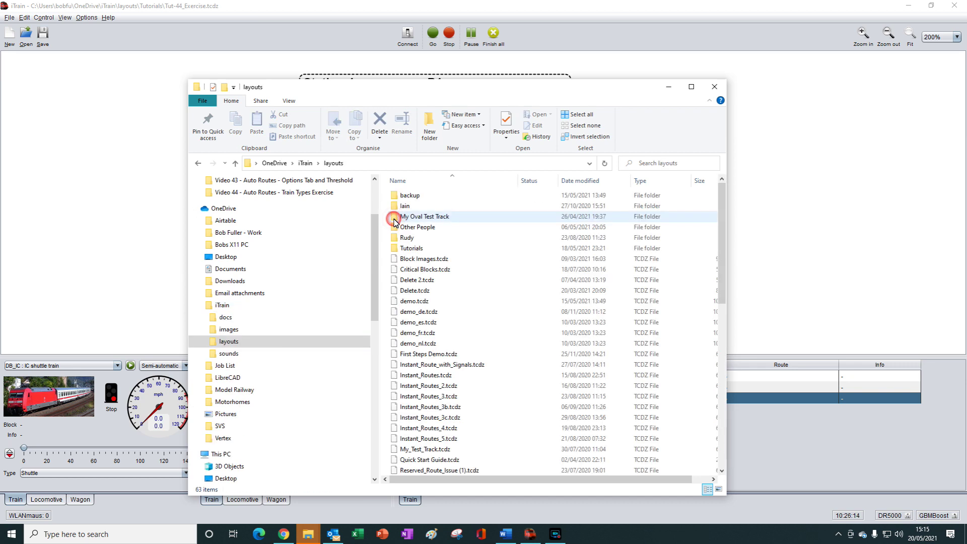
- Paste Tut-44_Exercise.tcdz into the layouts folder and close the Explorer window
{"action": "right_click", "coordinate": [486, 324]}
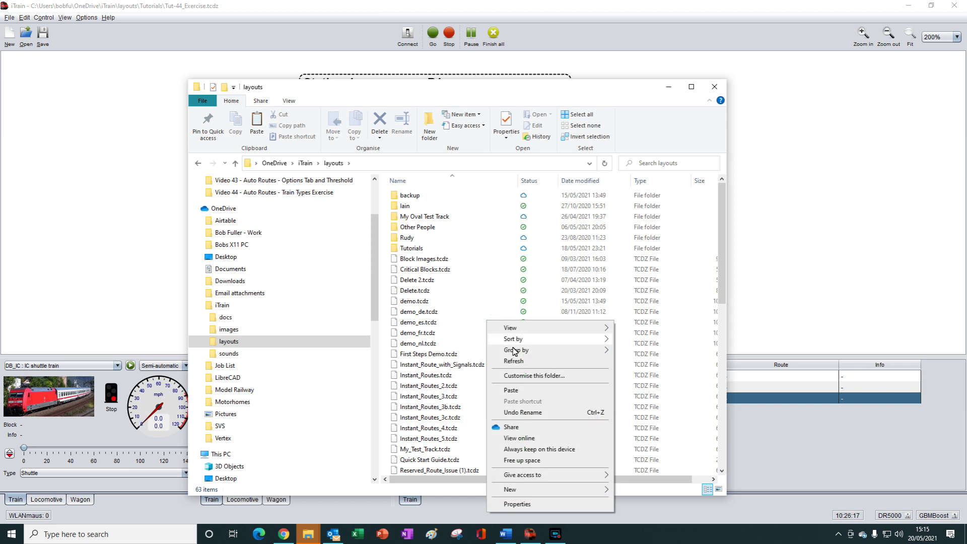
{"action": "left_click", "coordinate": [511, 390]}
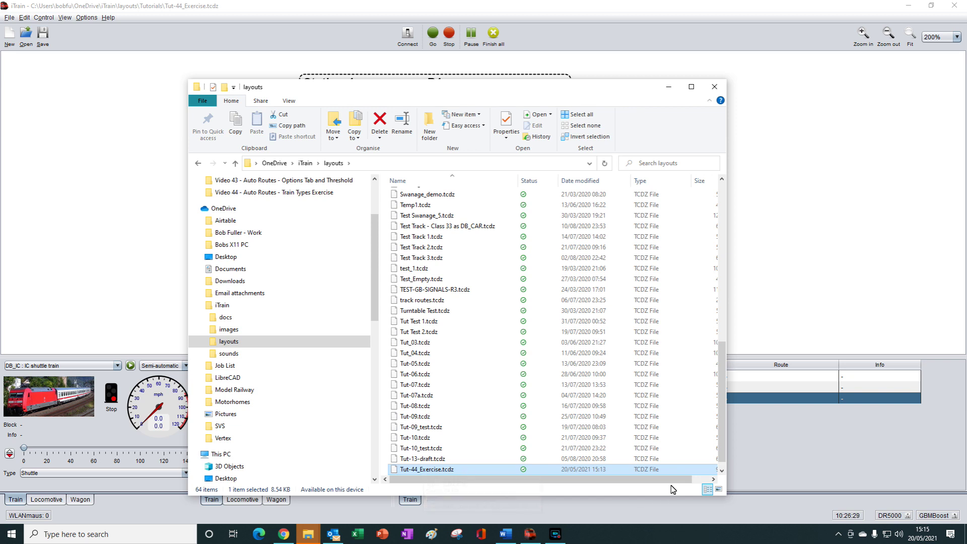
{"action": "left_click", "coordinate": [716, 86]}
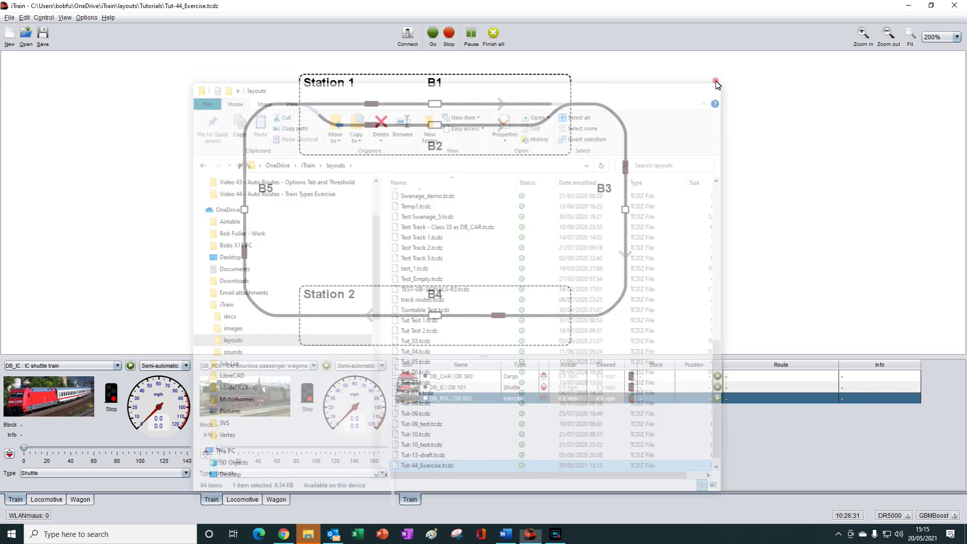
{"action": "left_click", "coordinate": [26, 34]}
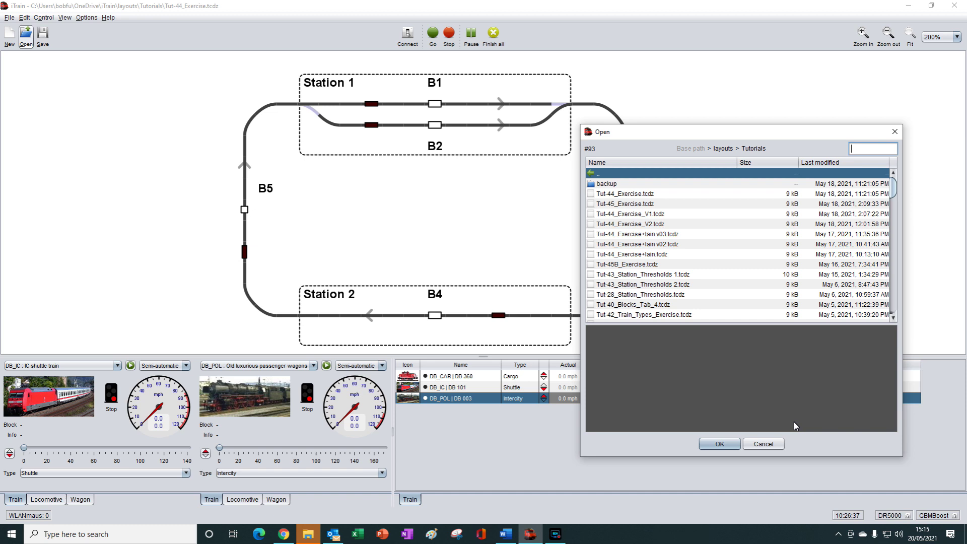
{"action": "left_click", "coordinate": [766, 444]}
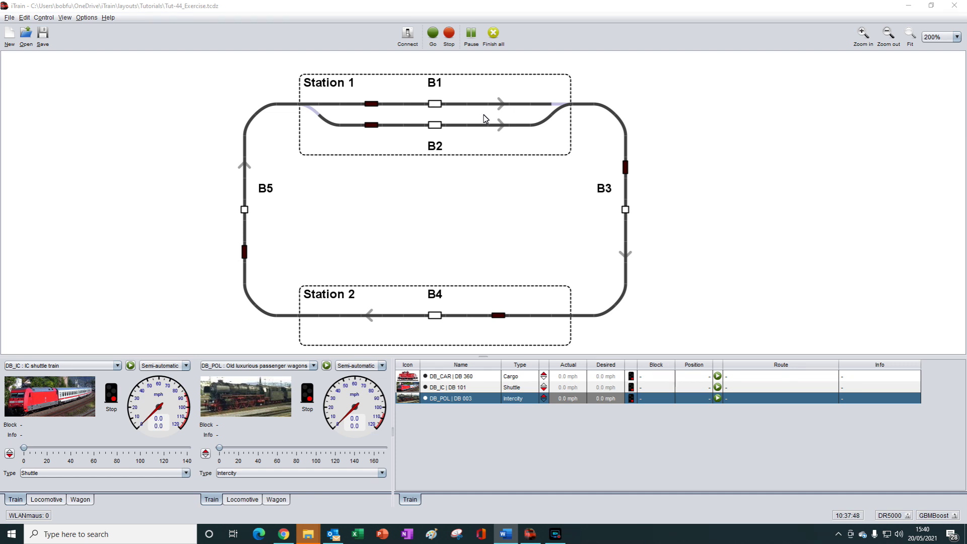
- Select the DB_IC | DB 101 Shuttle row in the train table
{"action": "left_click", "coordinate": [513, 389]}
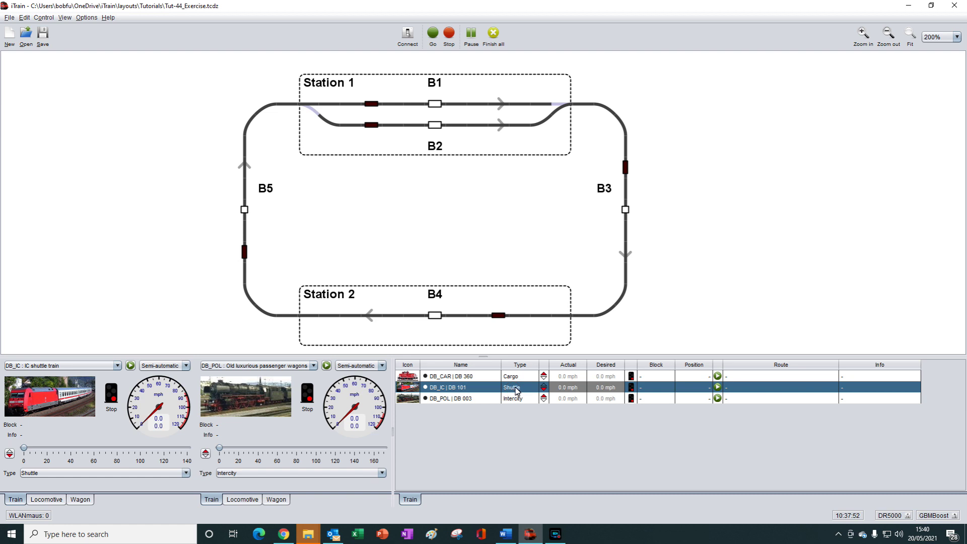